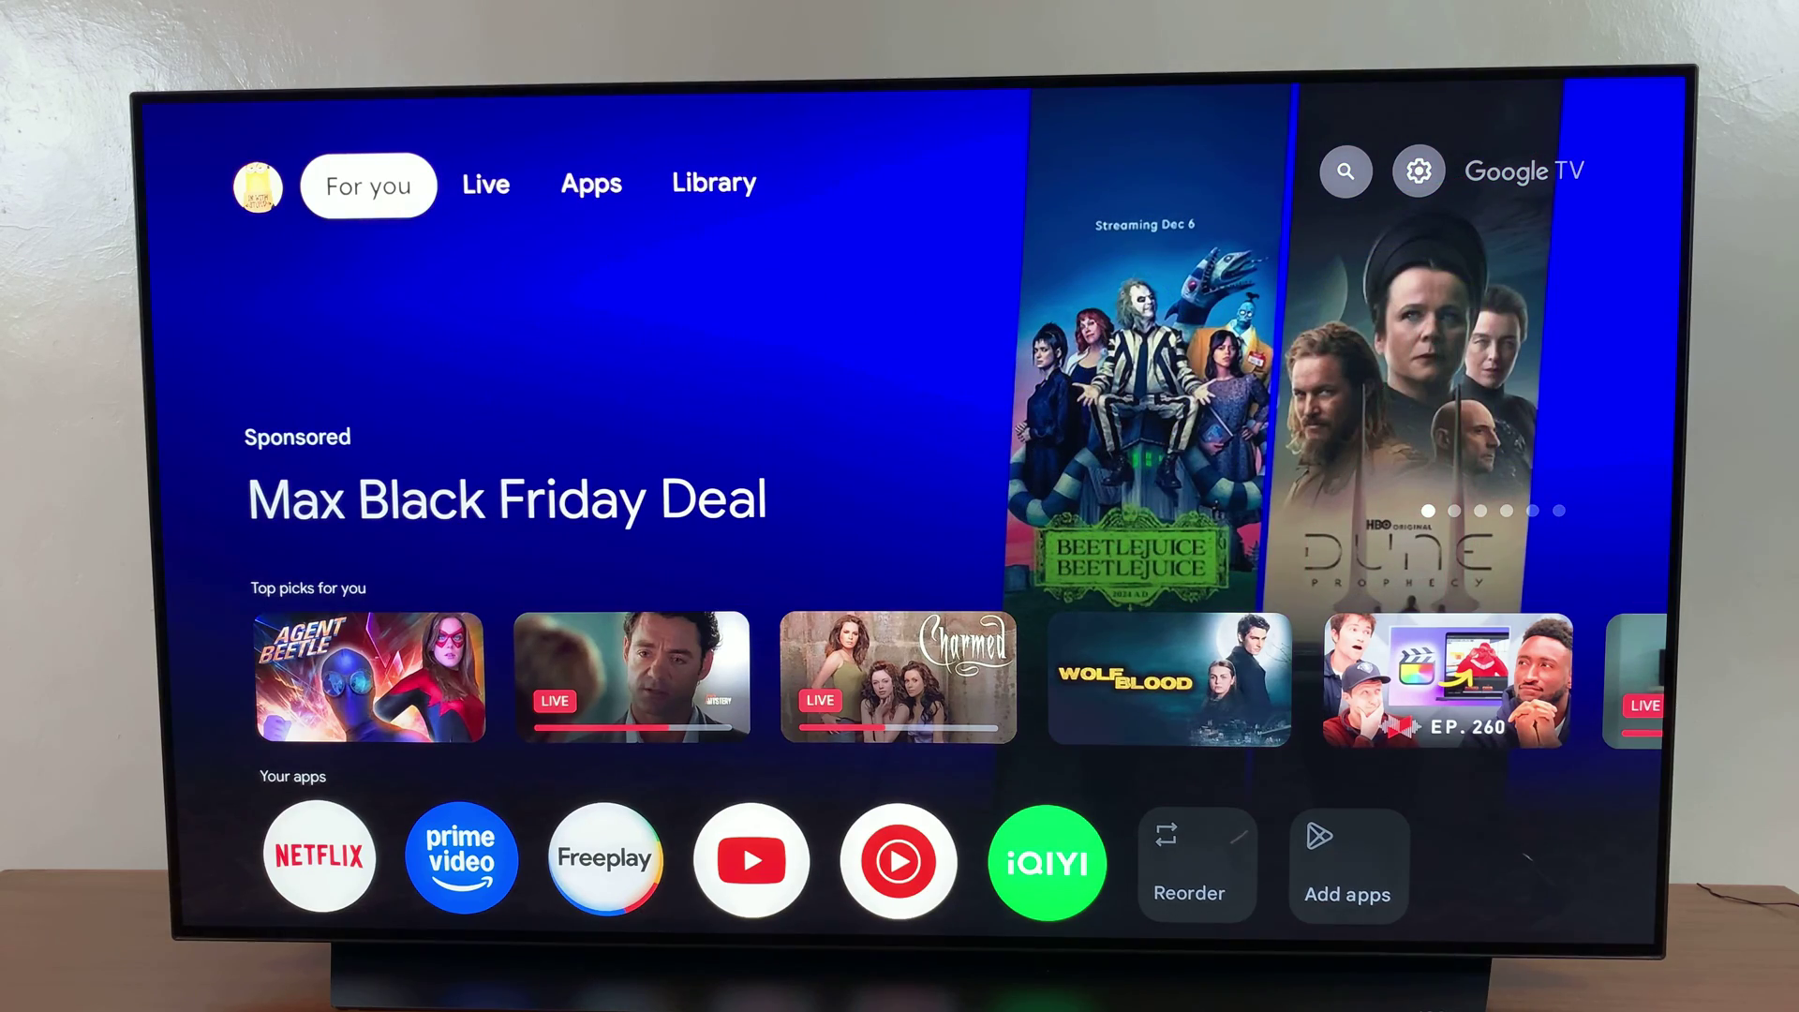
Step: Move right along the home screen's top bar to the settings gear
key(Right)
key(Right)
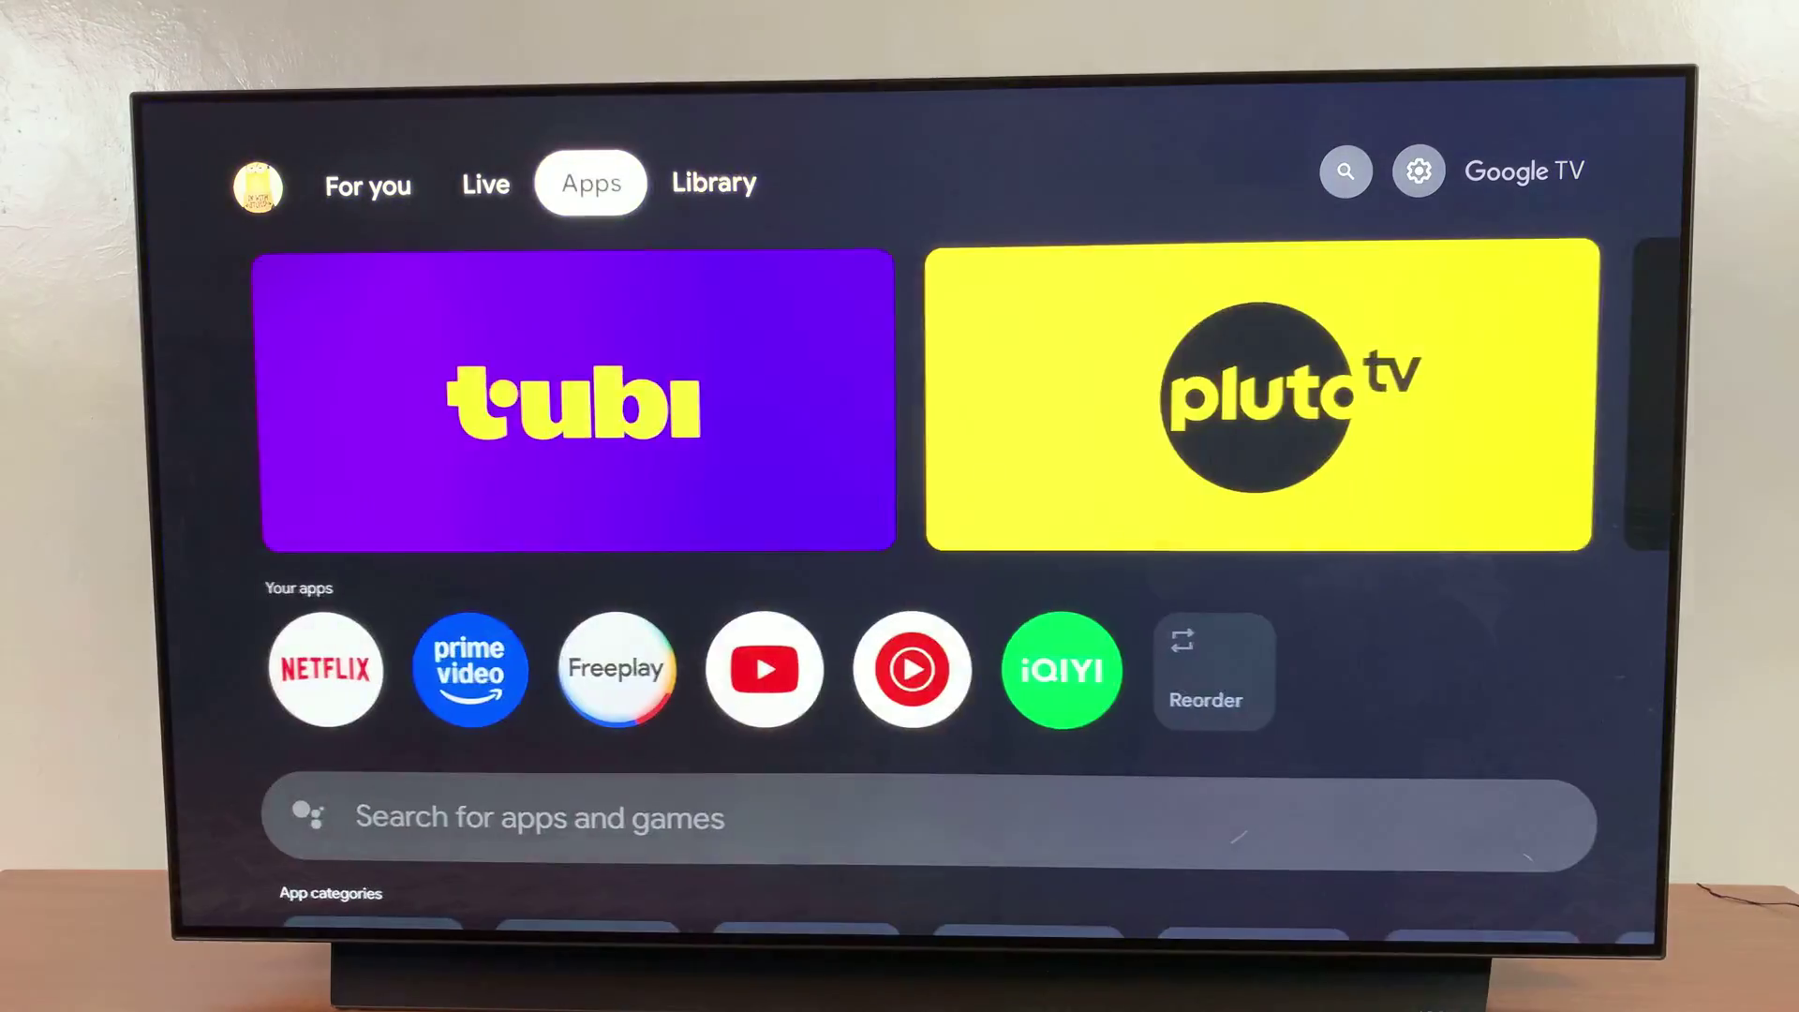
key(Right)
key(Right)
key(Right)
Step: Go from quick settings through All settings and System to the About page
key(Return)
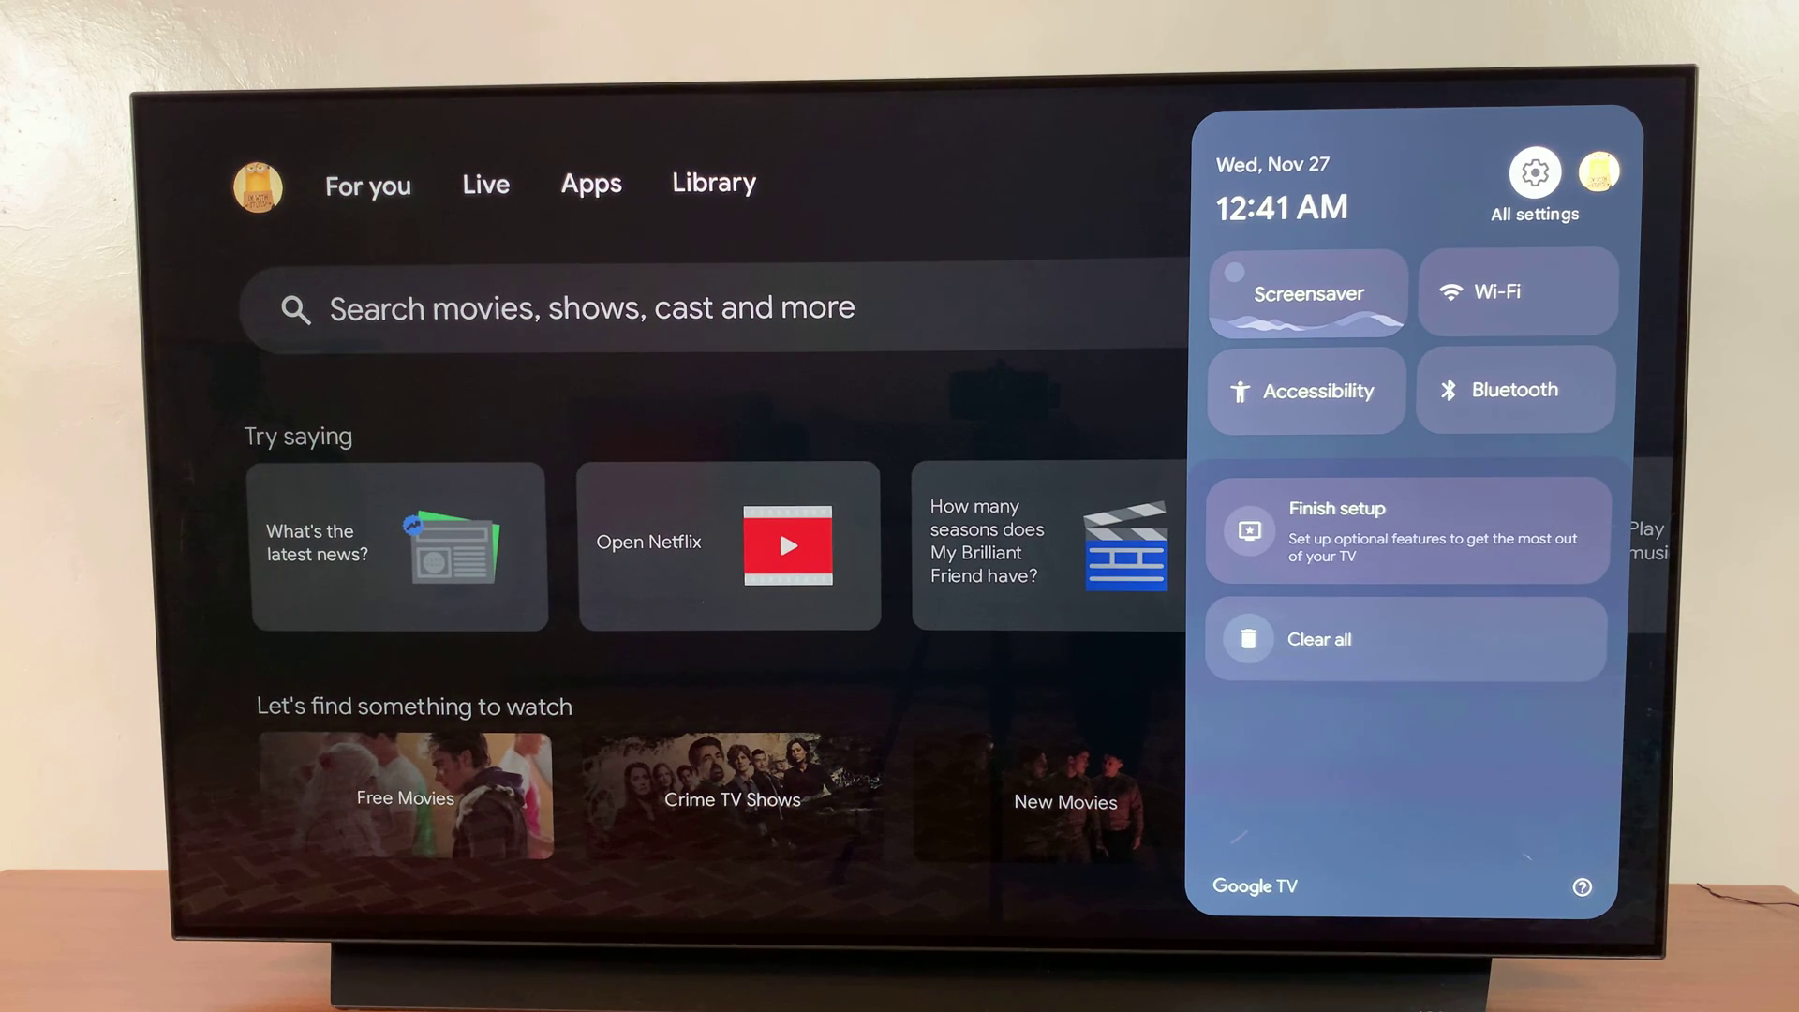
key(Return)
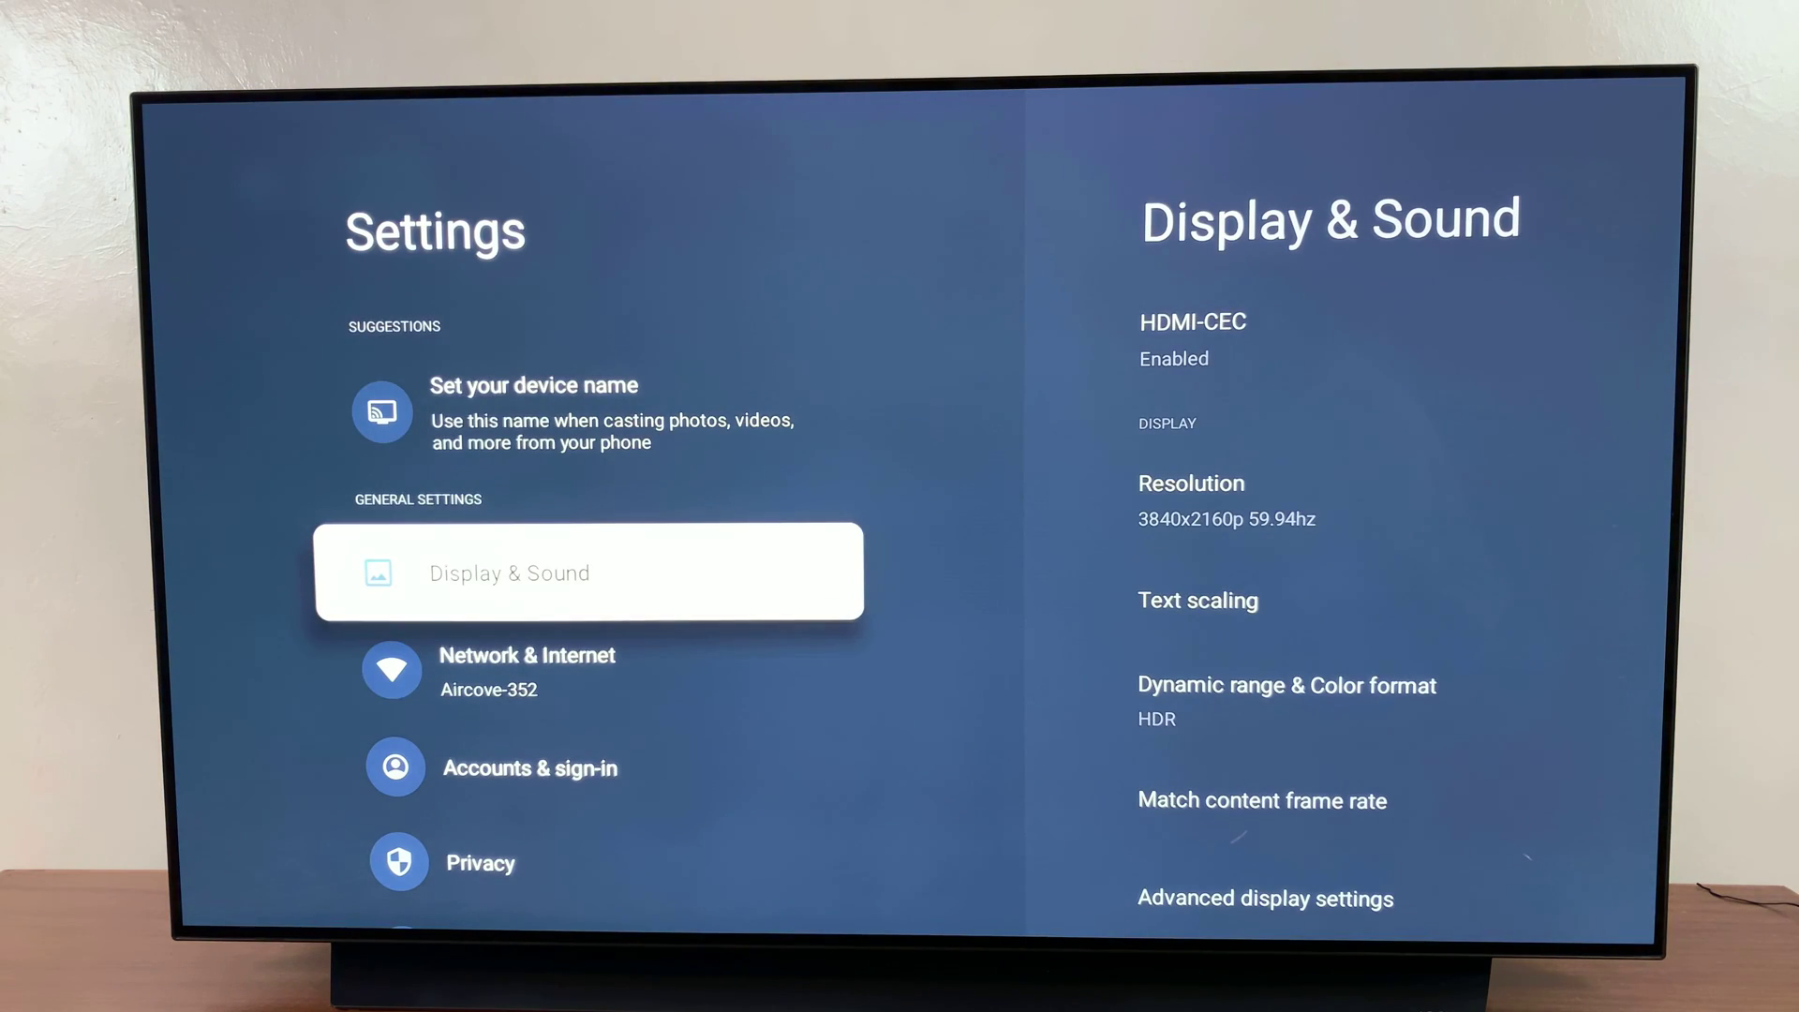
key(Down)
key(Down)
key(Down)
key(Down)
key(Down)
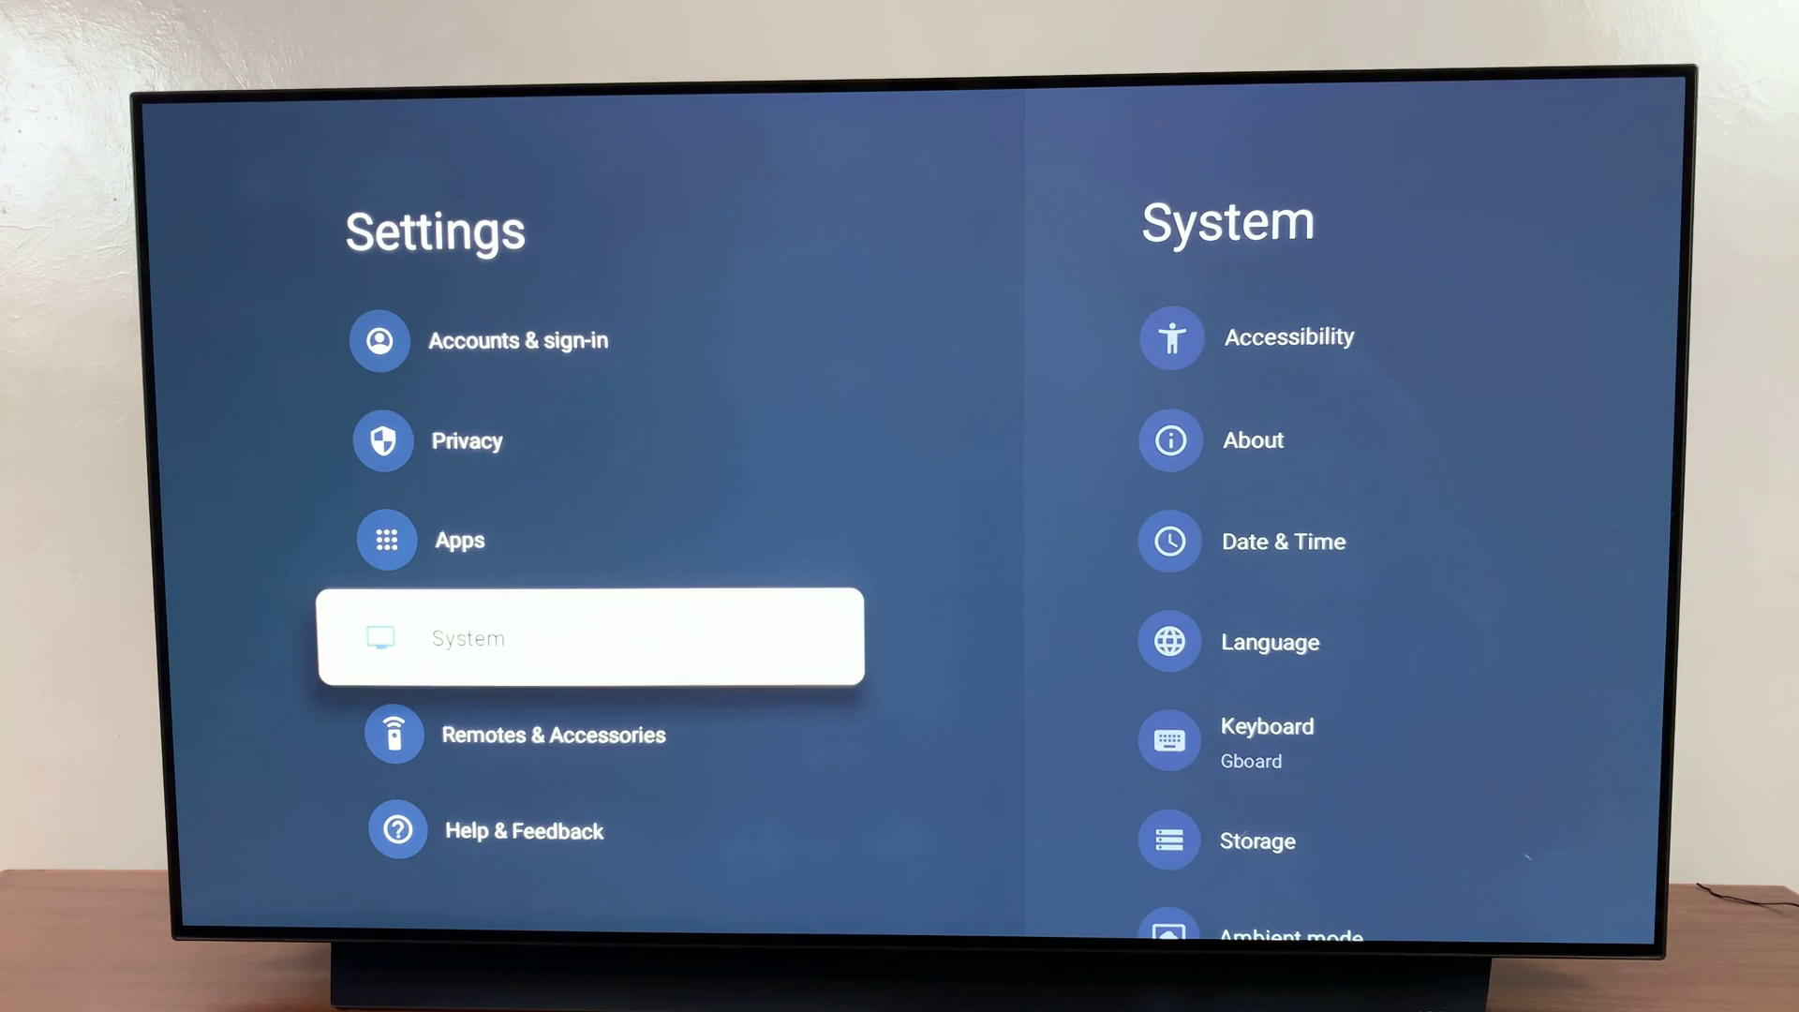
key(Return)
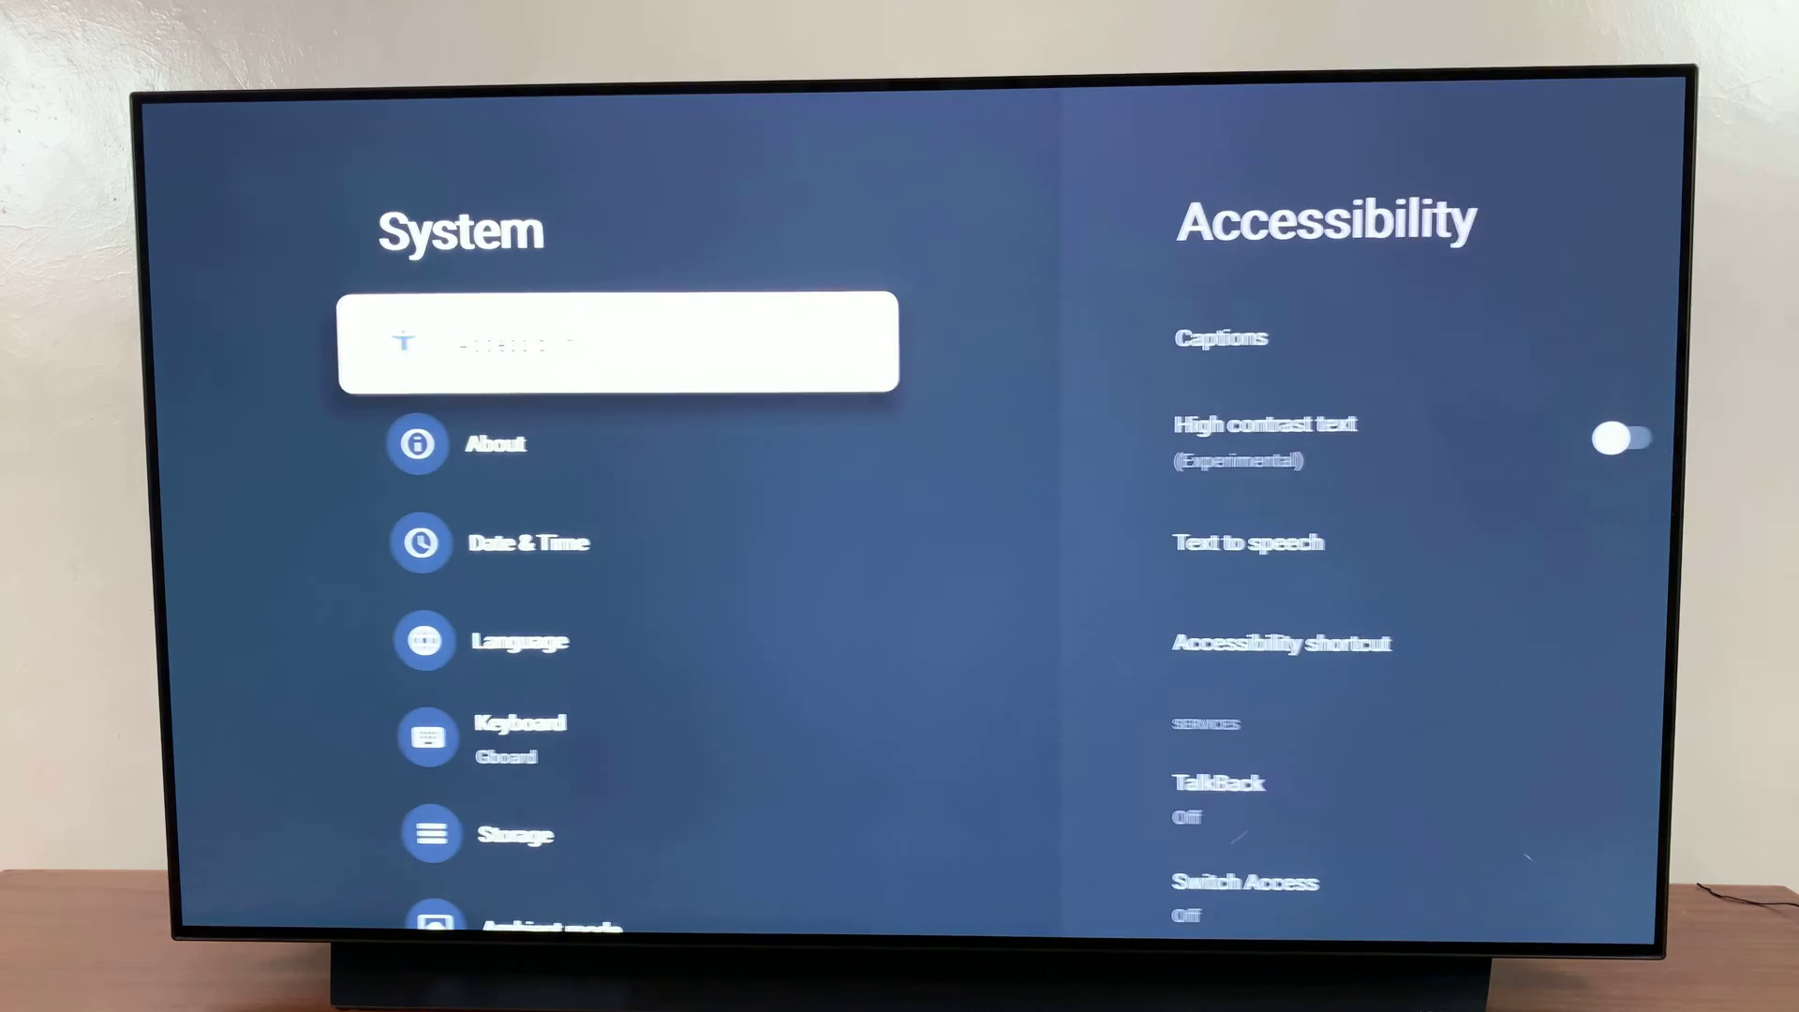
key(Down)
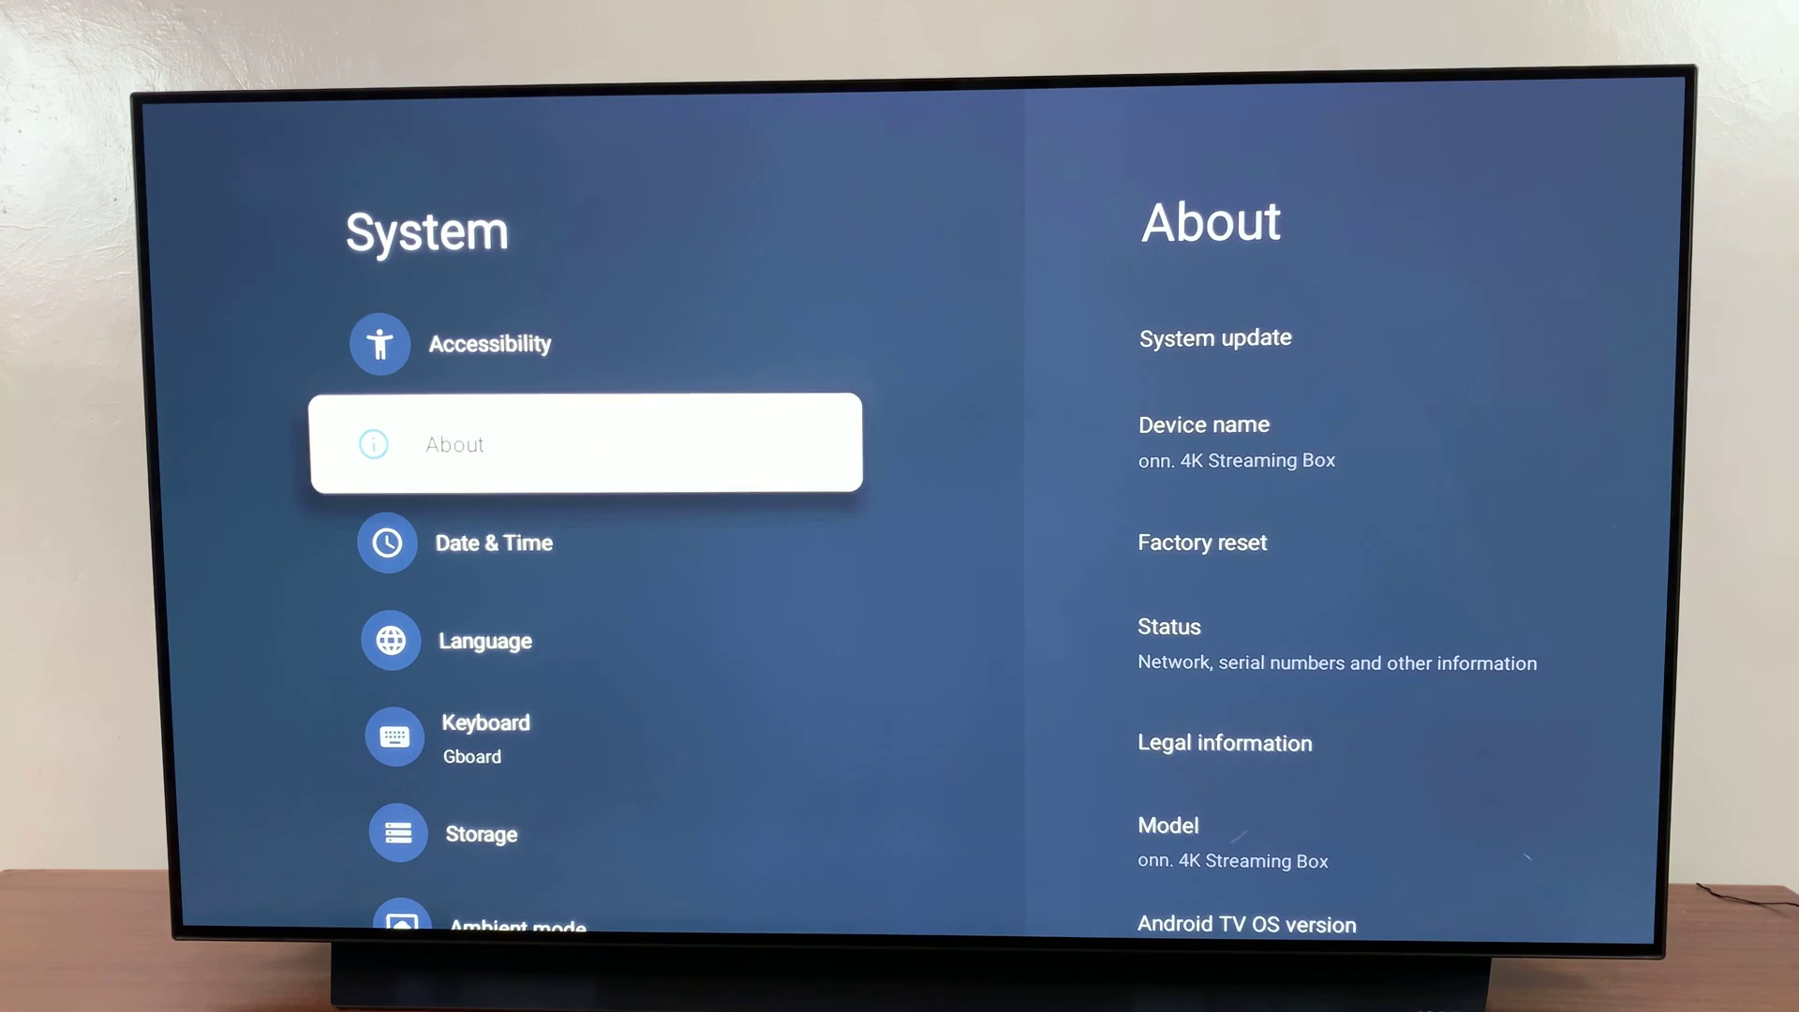
key(Return)
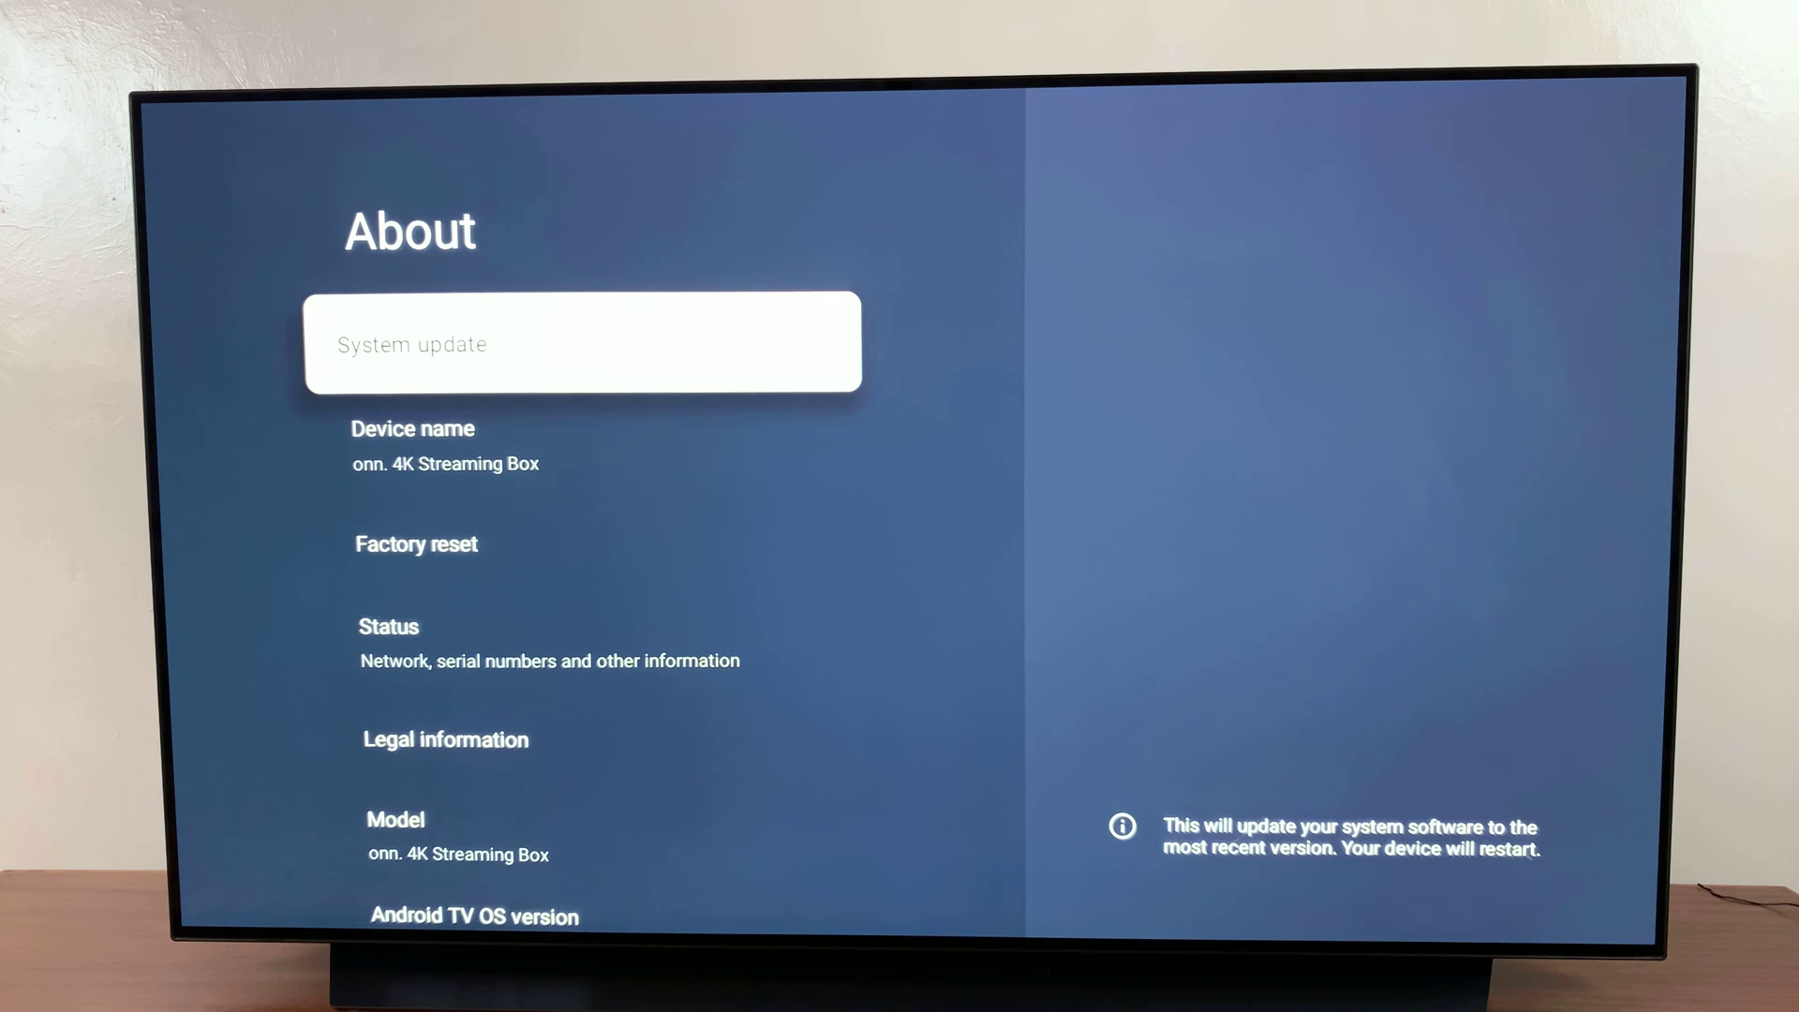
Step: Select System update in About and let the update check finish
key(Return)
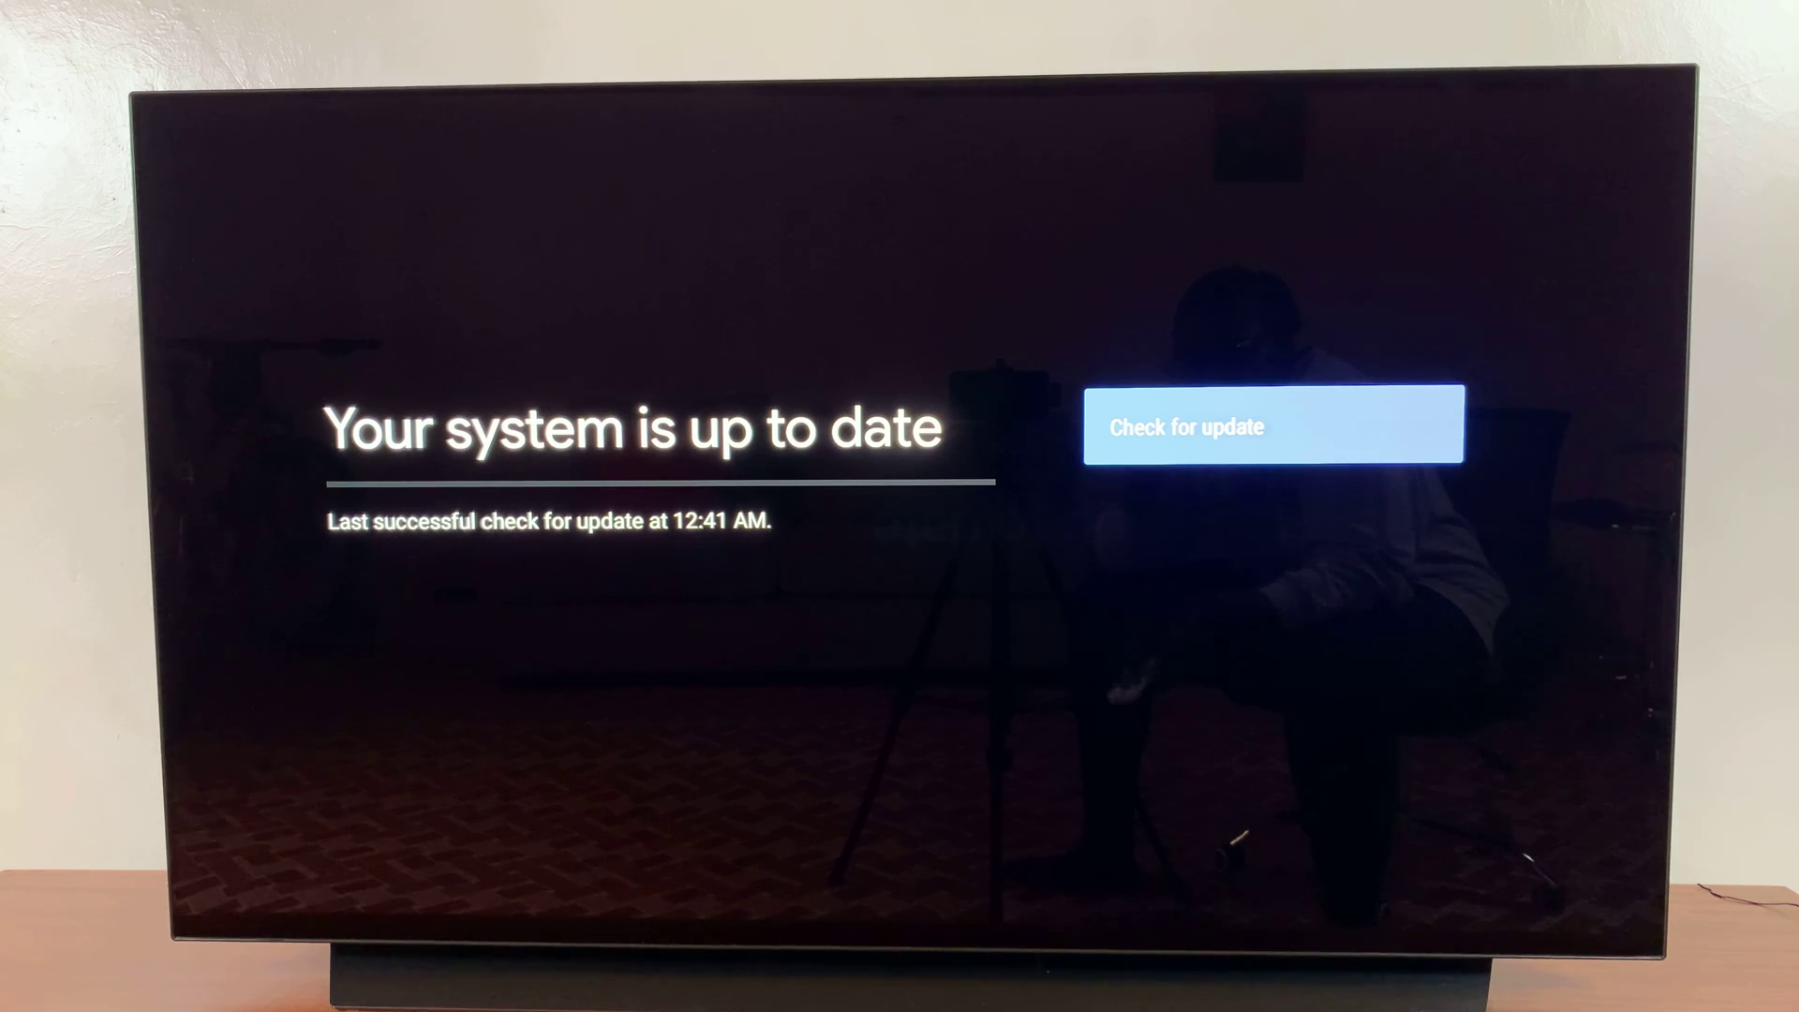
Step: Back out of the update result, About, System and Settings to the home screen
key(Escape)
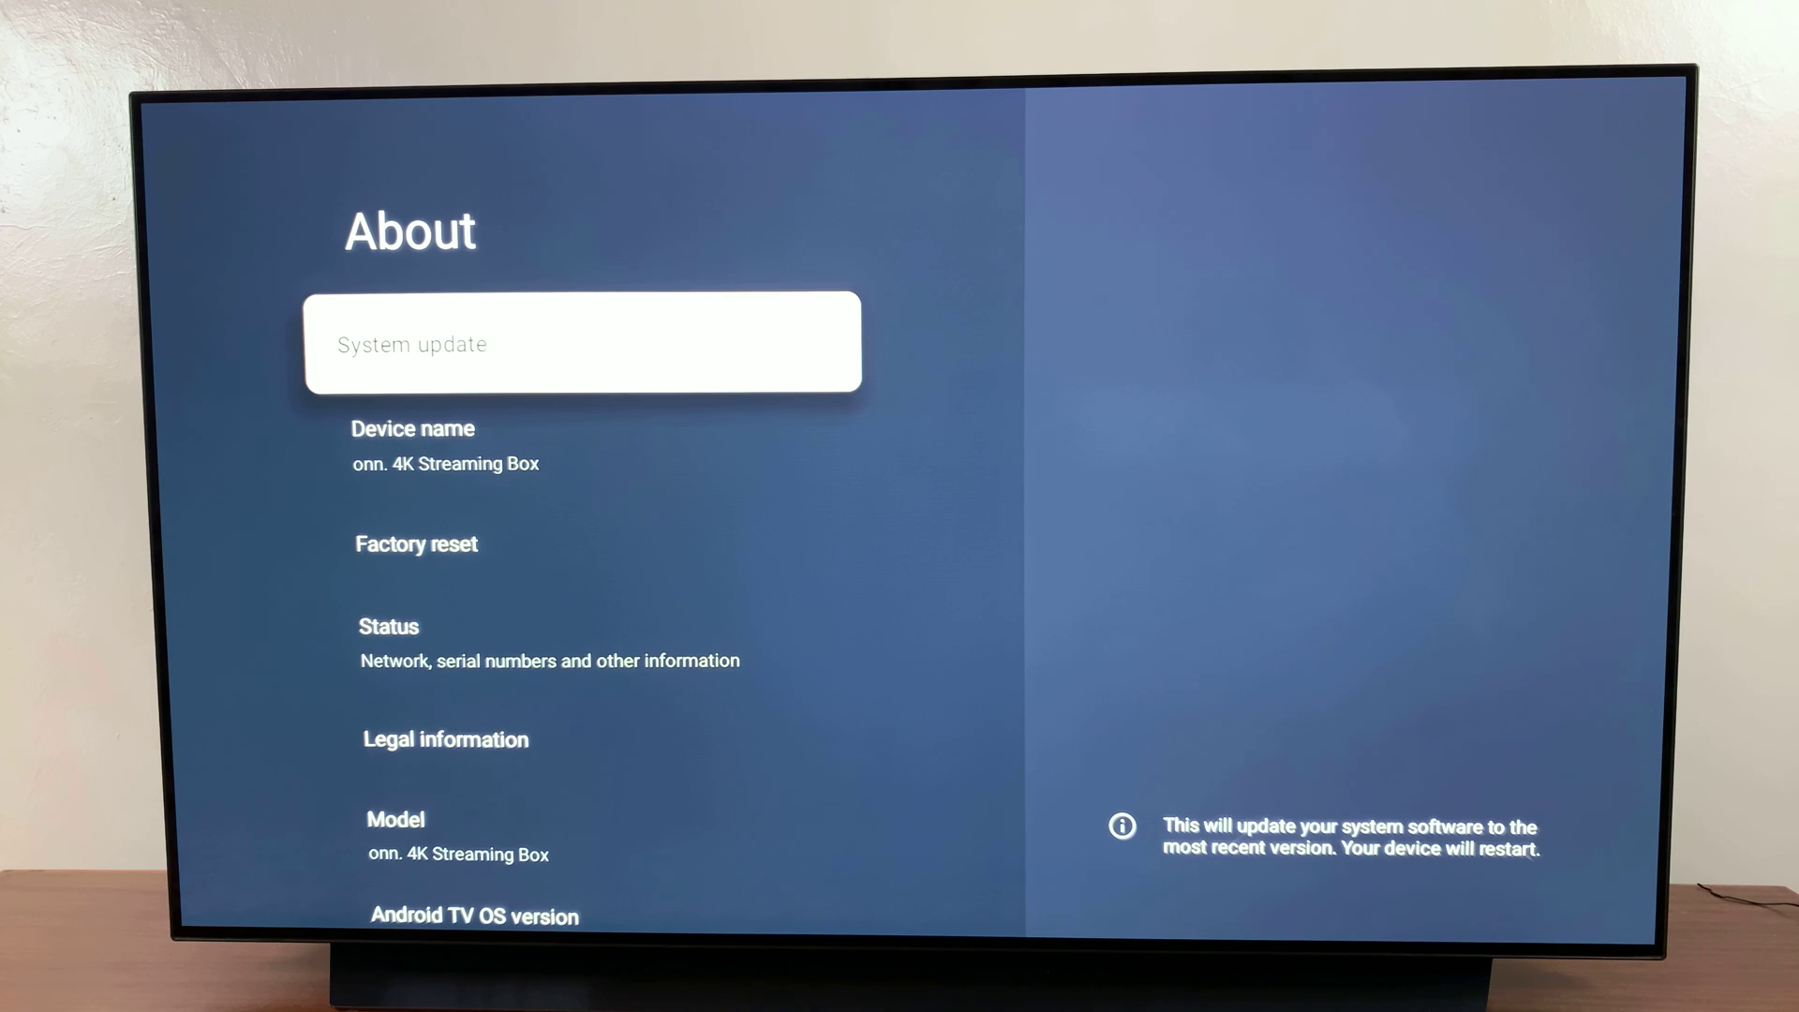
key(Escape)
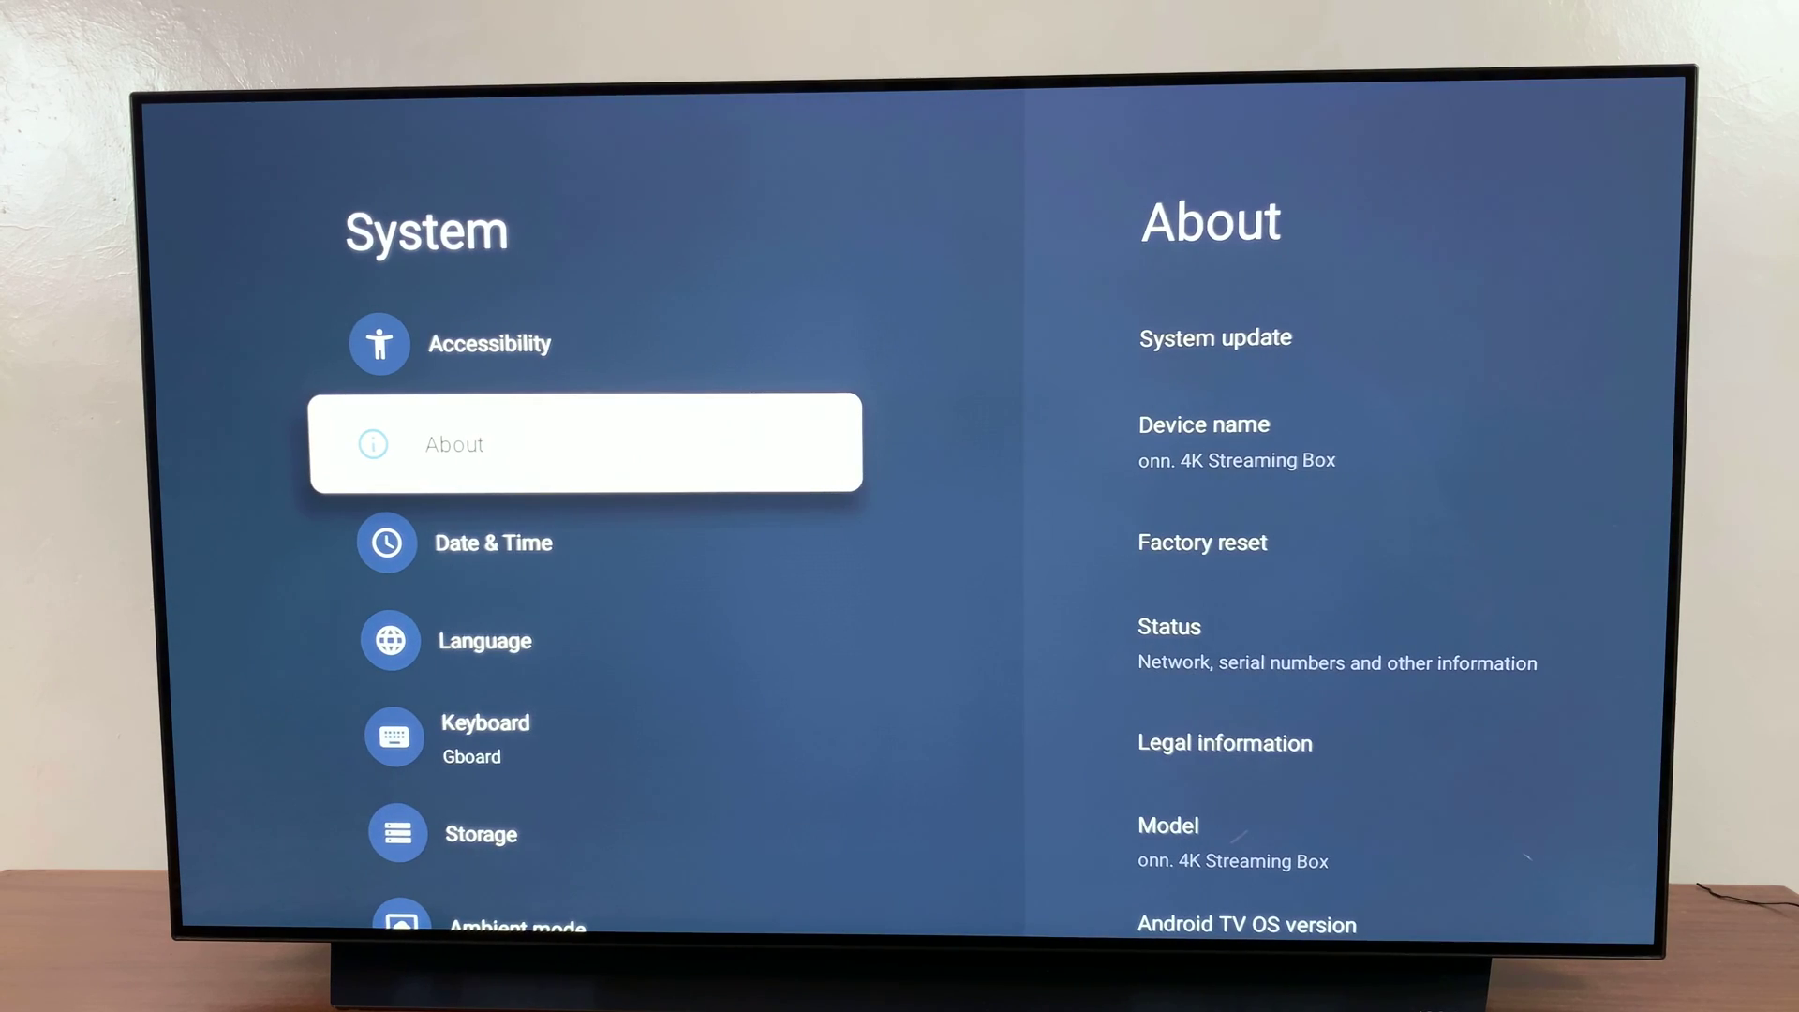
key(Escape)
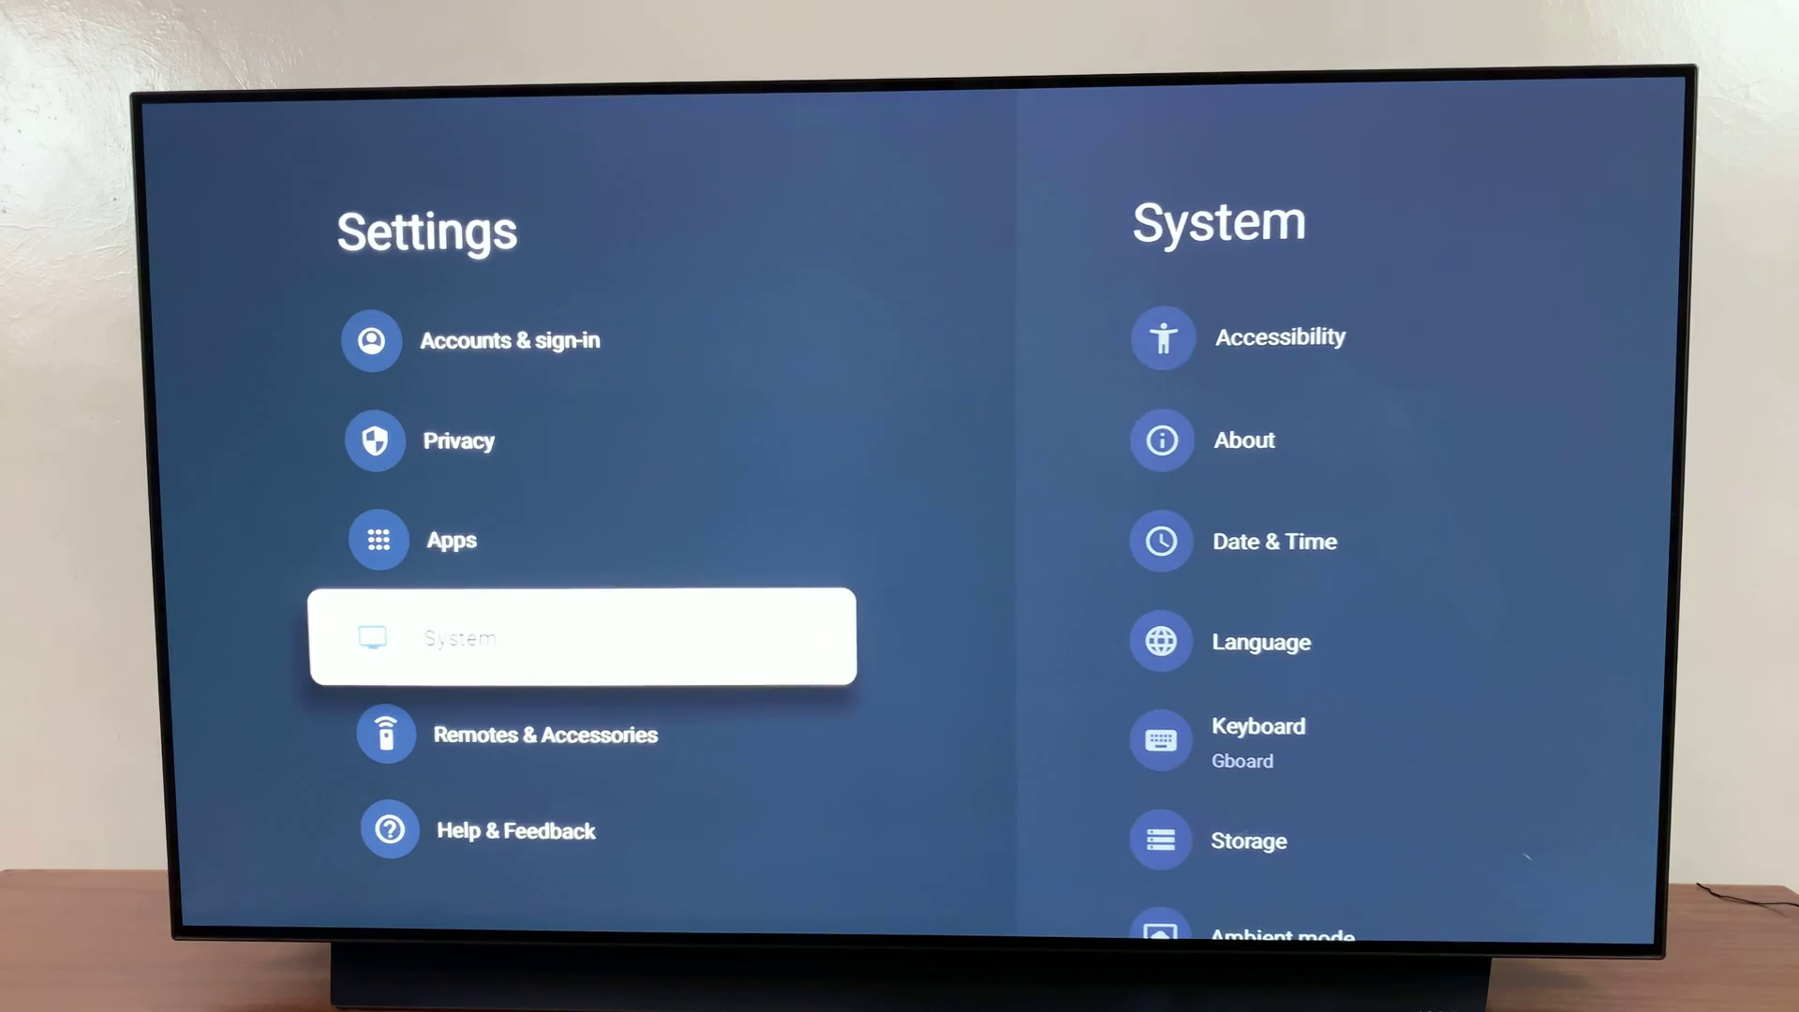
key(Escape)
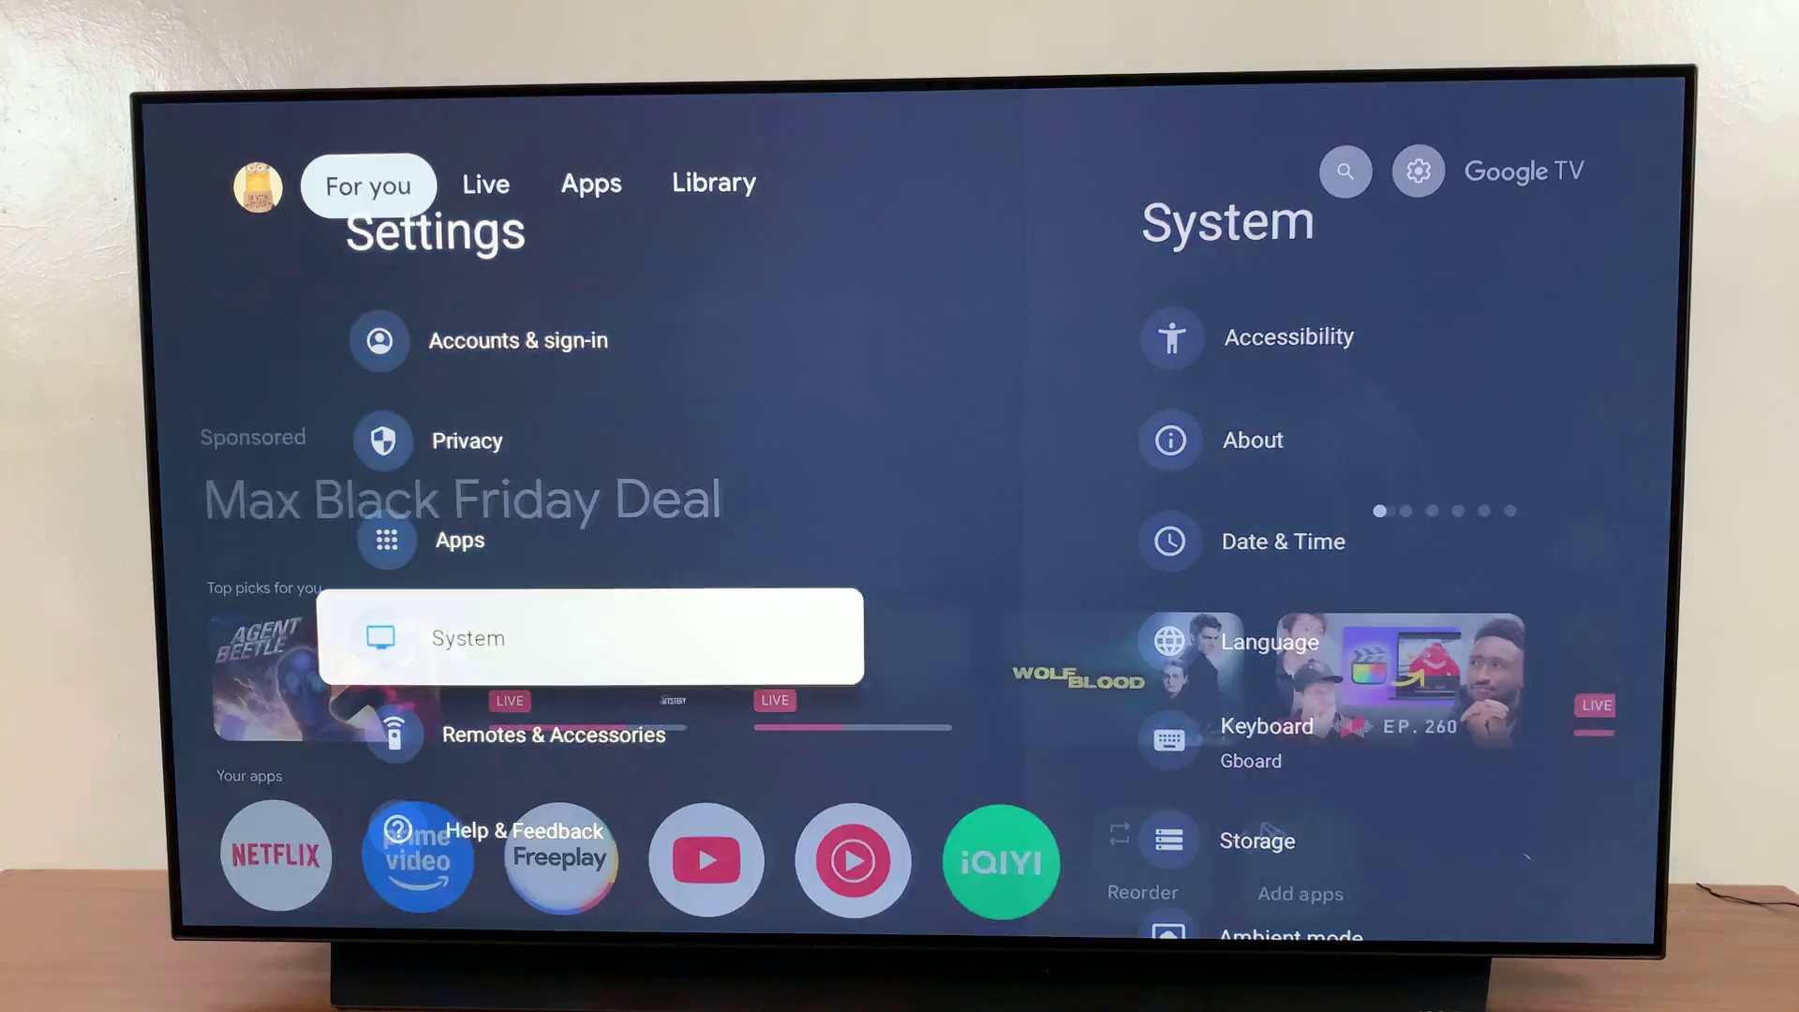